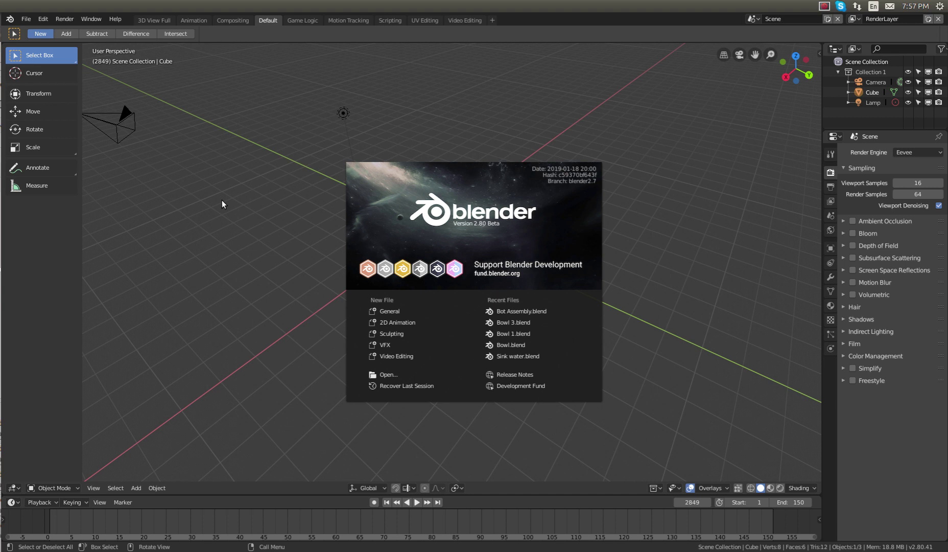
Close the splash screen to reveal the default cube, camera and lamp scene.
click(221, 200)
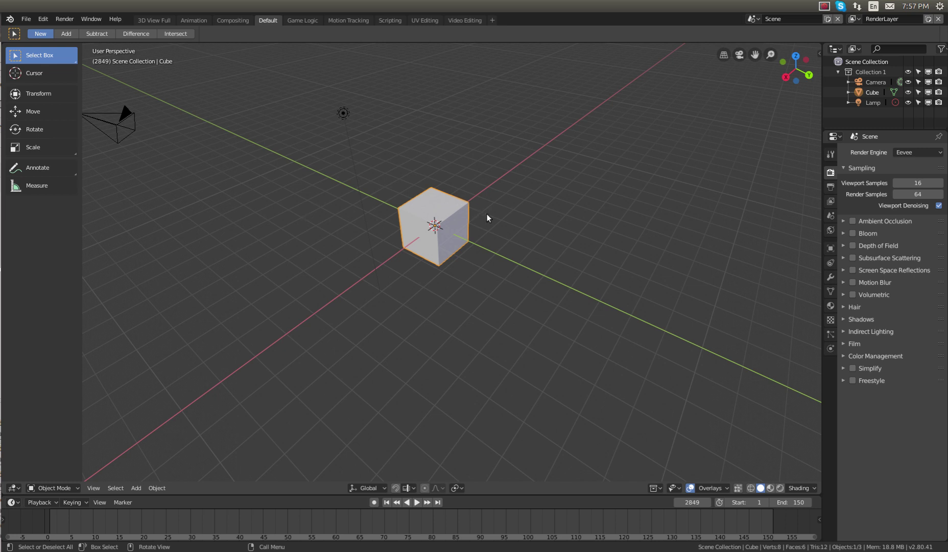
Scale up the default cube, then add a UV sphere and scale it about 1.9 times.
key(s)
click(563, 265)
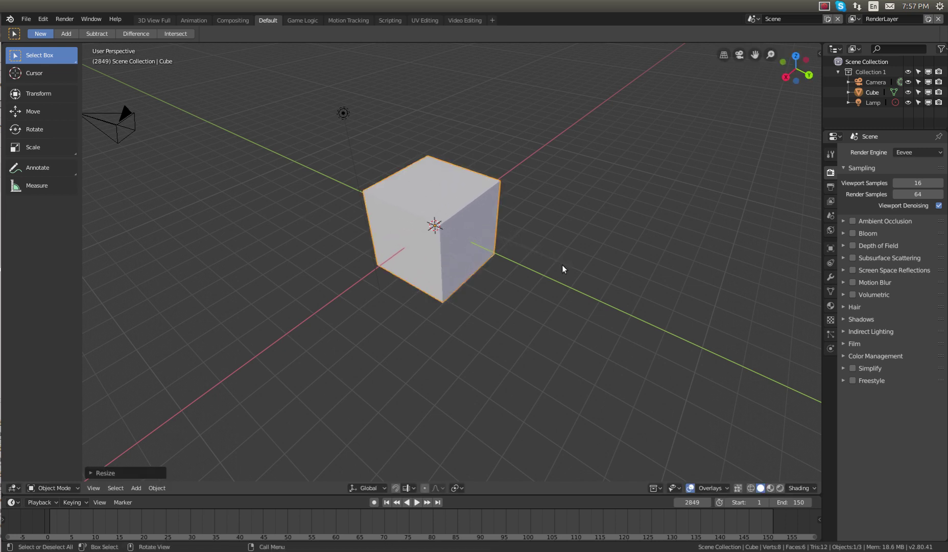
key(shift+a)
mouse_move(531, 239)
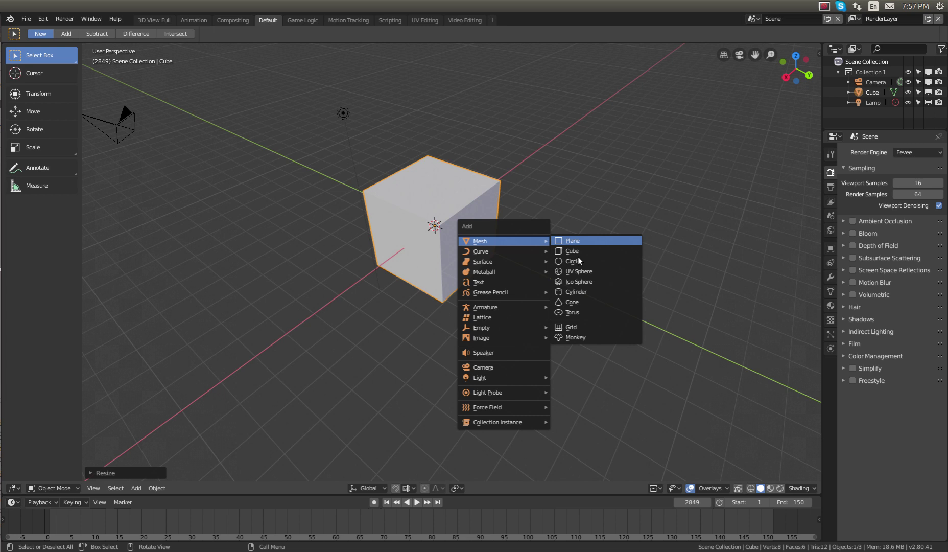
click(582, 272)
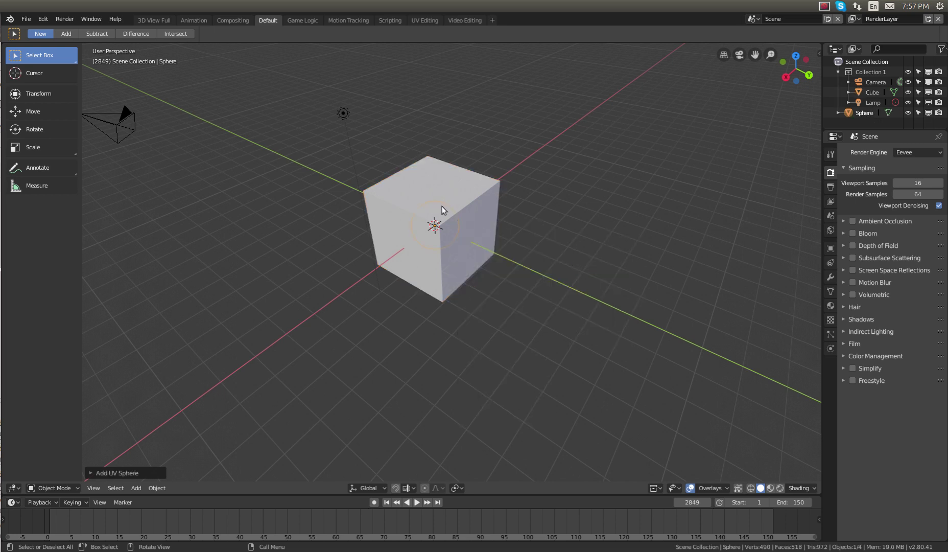
key(s)
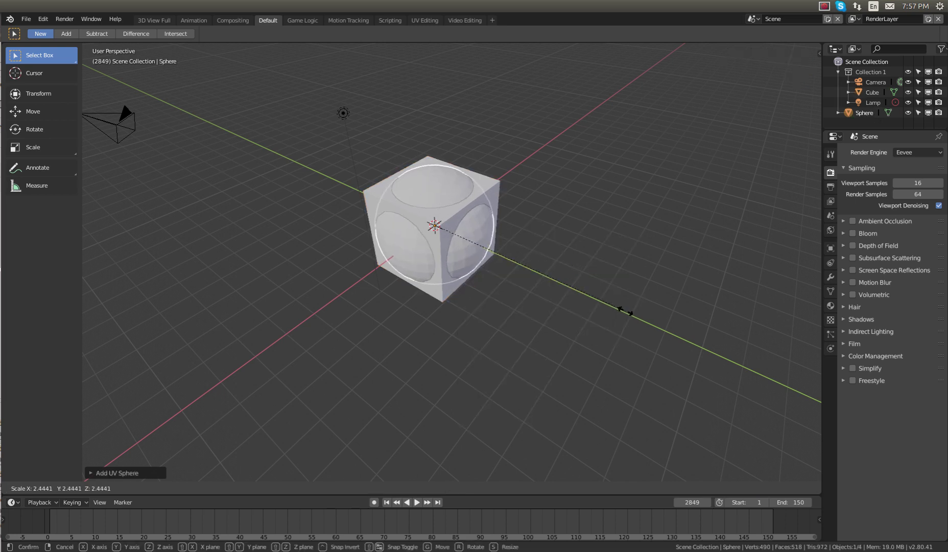
click(583, 288)
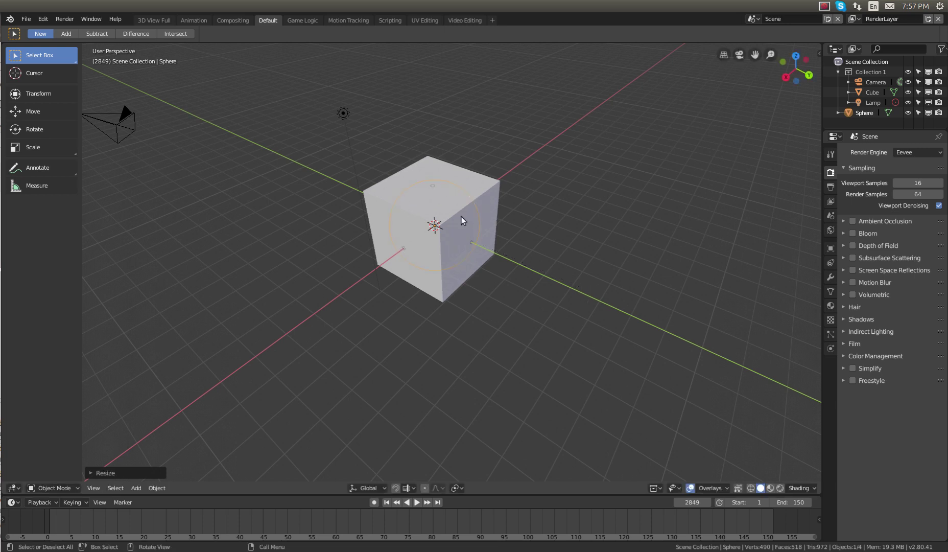
Move the sphere along Z, Y and X with the gizmo so it overlaps the cube's top corner.
click(62, 113)
drag(434, 197, 460, 123)
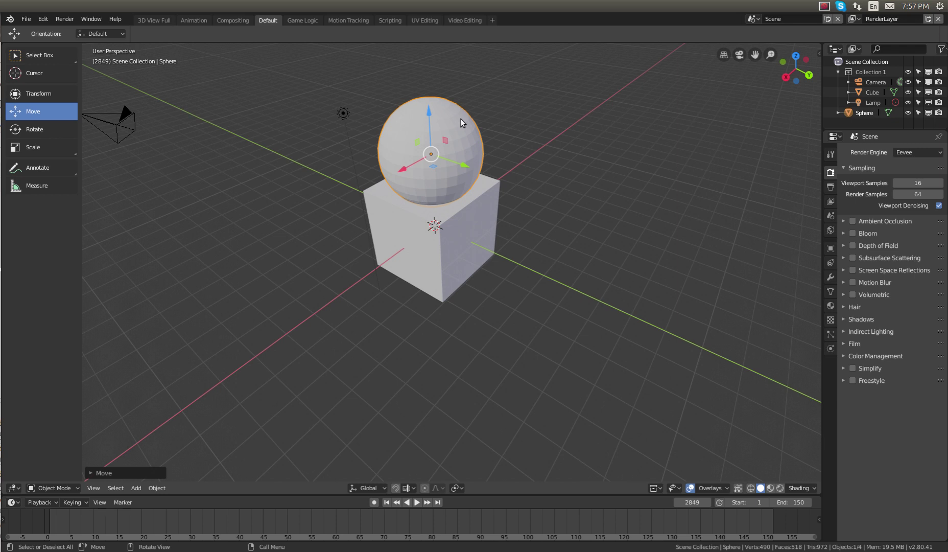
key(KP_7)
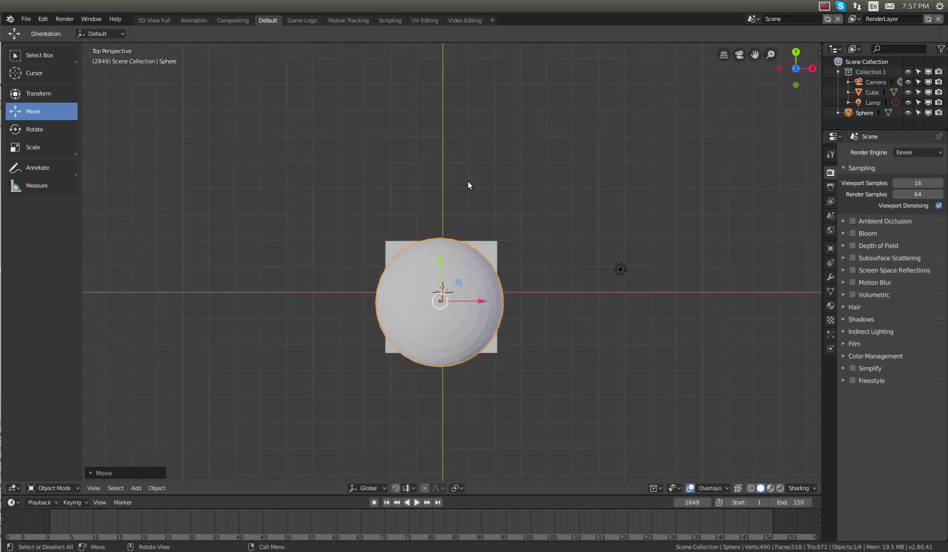
key(KP_3)
key(KP_5)
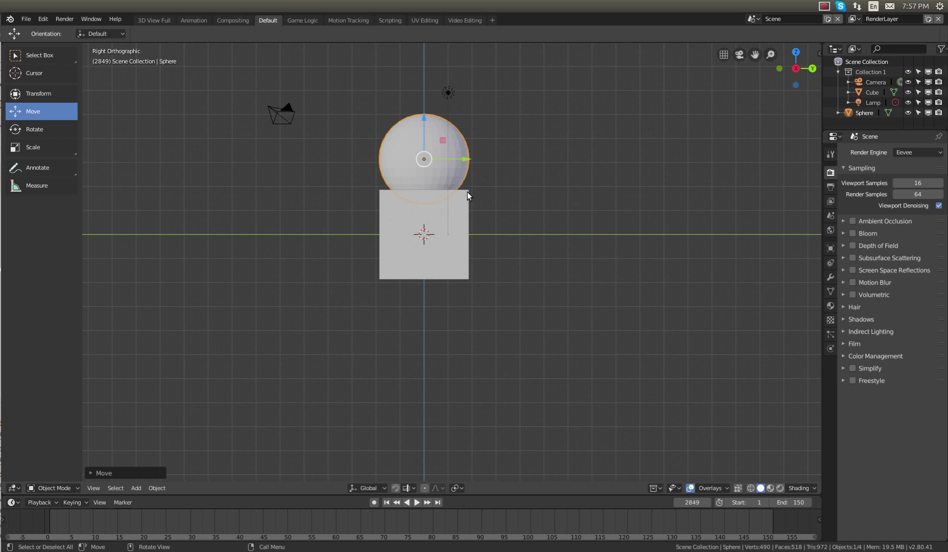
drag(422, 125, 423, 153)
drag(469, 190, 522, 189)
key(KP_1)
middle_drag(522, 190, 490, 254)
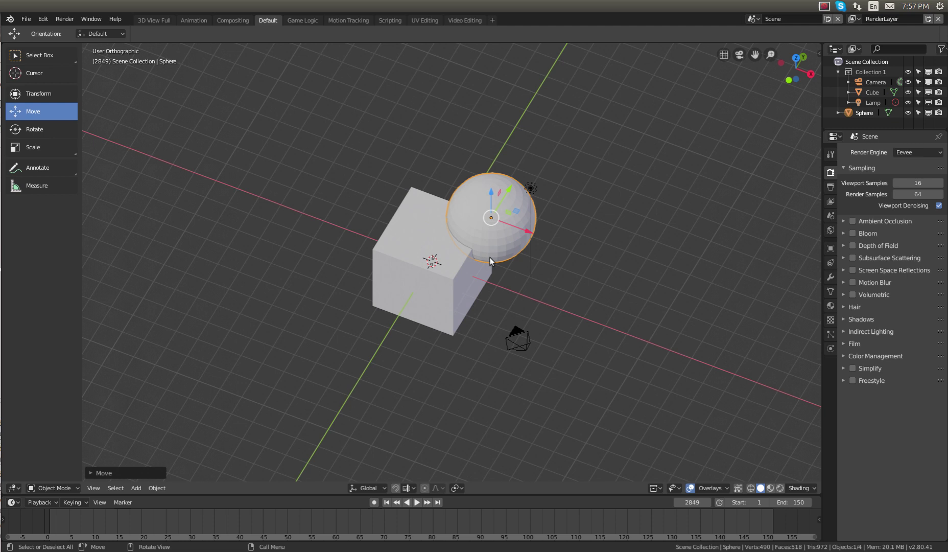
Select the cube and add a Boolean modifier to it.
click(449, 283)
key(KP_5)
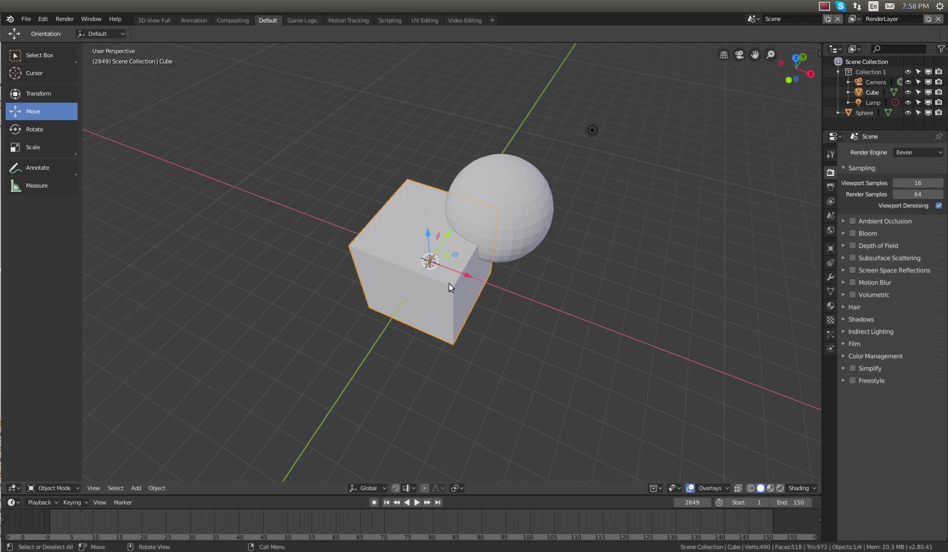
click(827, 277)
click(866, 154)
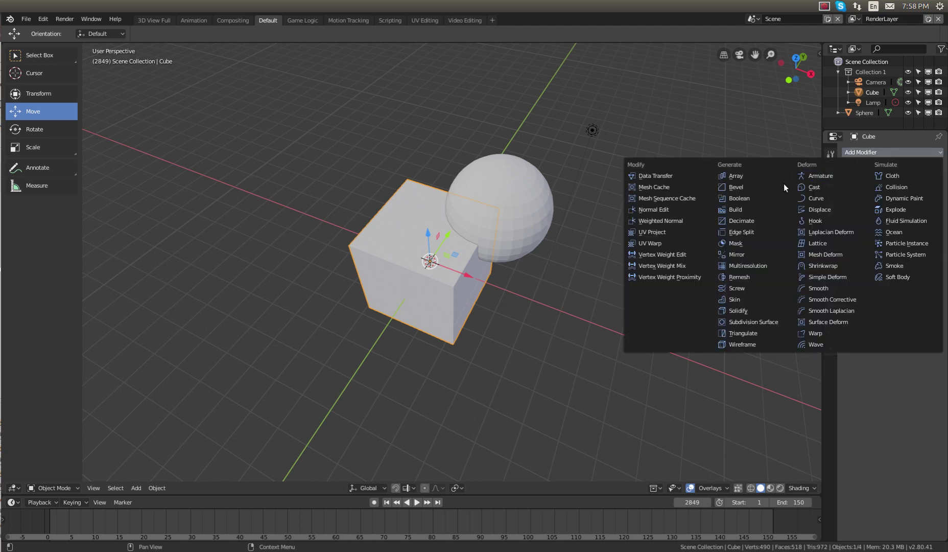
click(751, 198)
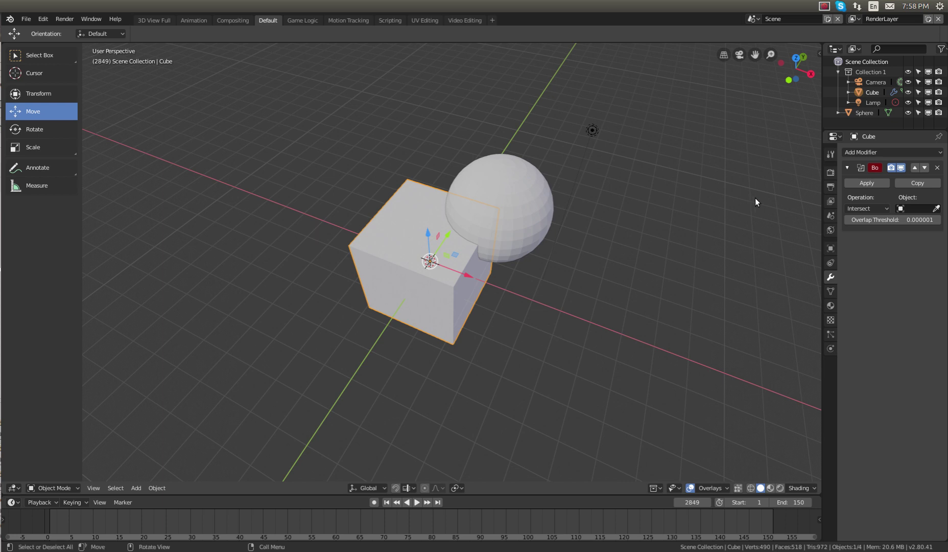
Target the Sphere, set the operation to Difference, and apply the modifier.
click(937, 208)
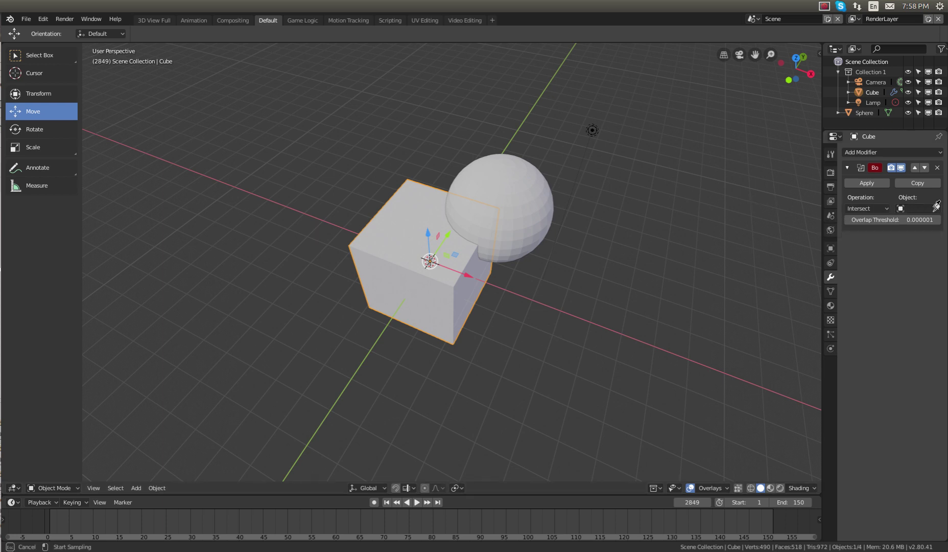
click(517, 192)
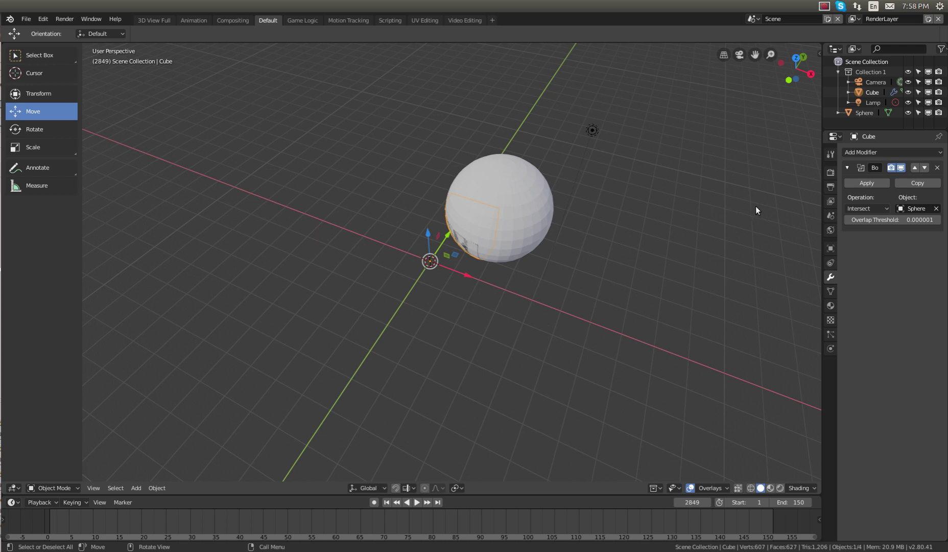
click(867, 209)
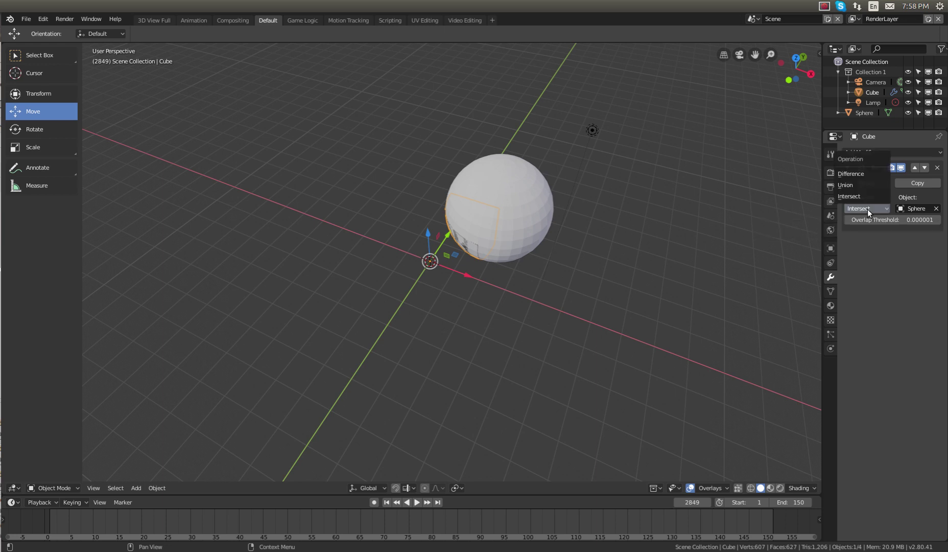
click(861, 173)
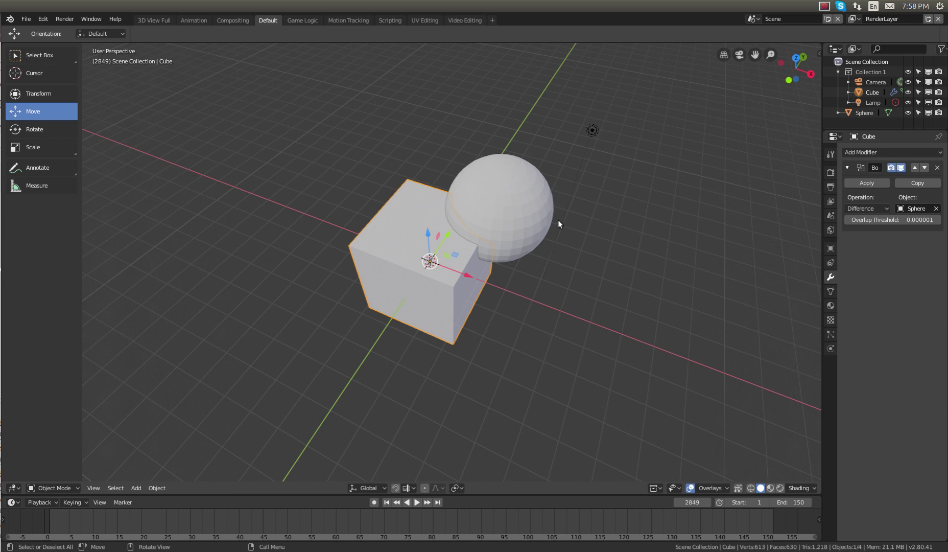
click(874, 185)
right_click(489, 201)
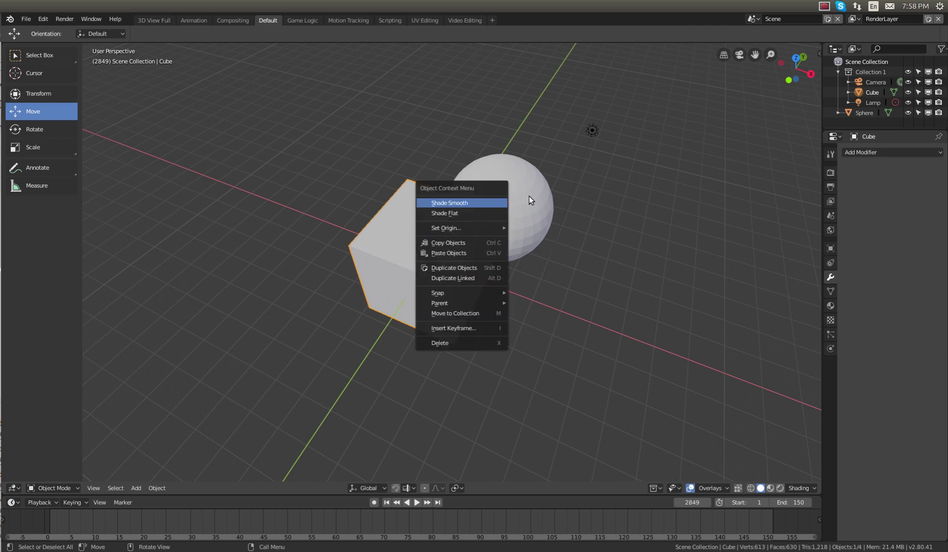
In top view, move the sphere along Y and X onto a different upper corner of the cube.
key(Escape)
click(516, 203)
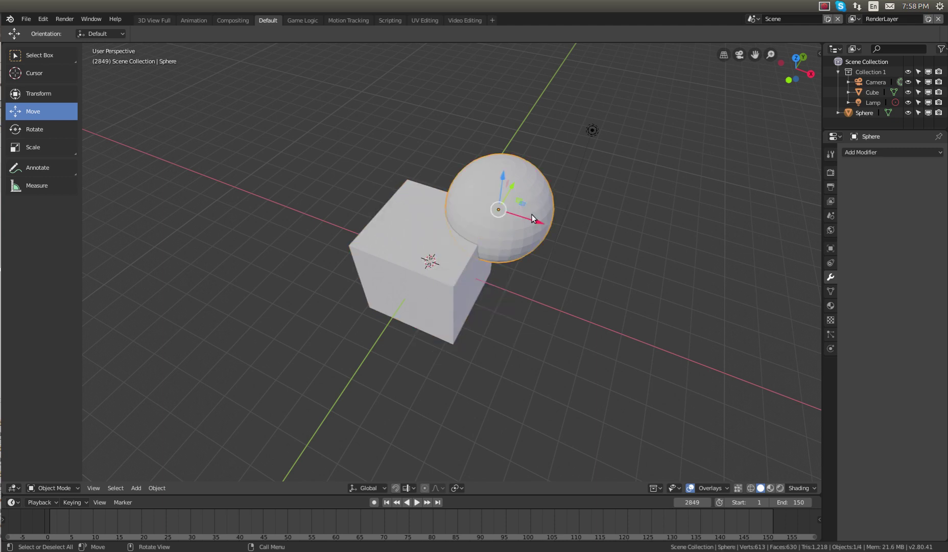
key(KP_7)
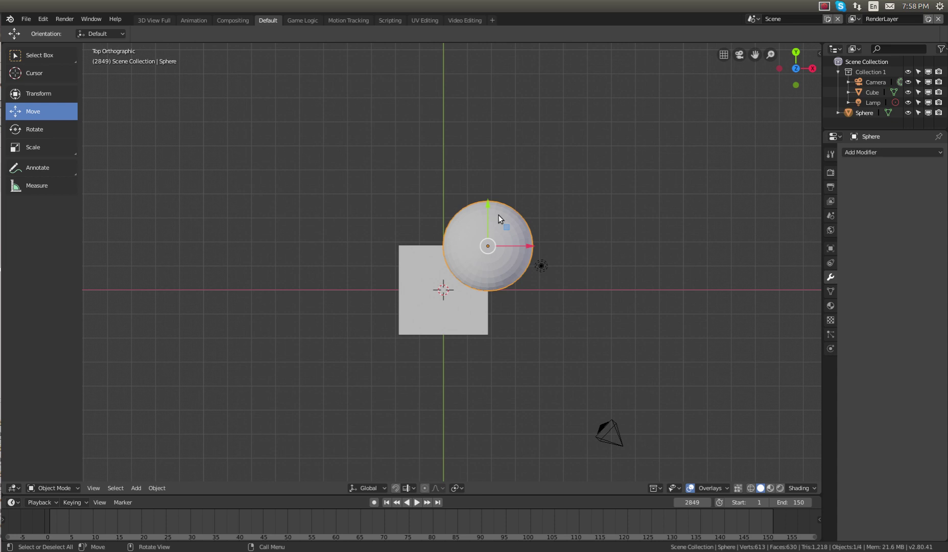
drag(500, 213, 494, 295)
drag(528, 332, 438, 337)
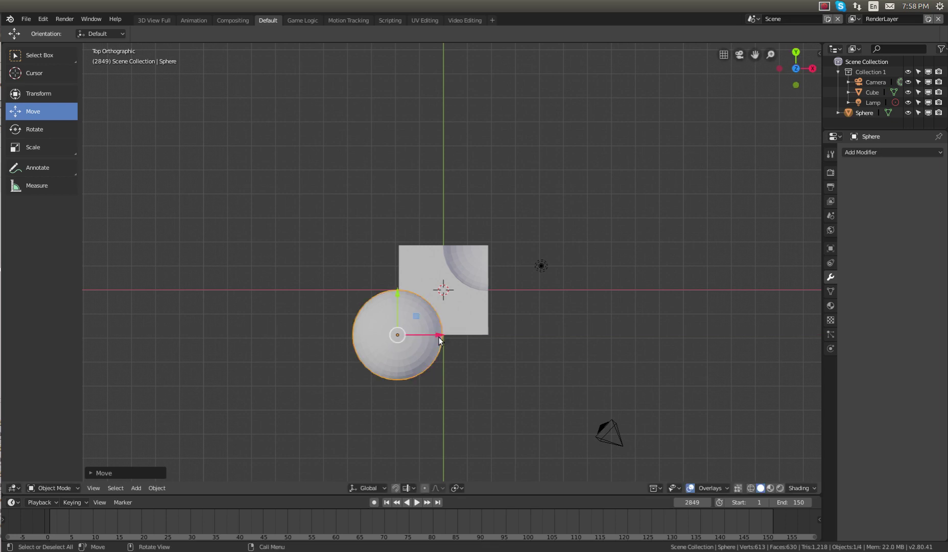
middle_drag(438, 336, 474, 241)
scroll(445, 260, up, 3)
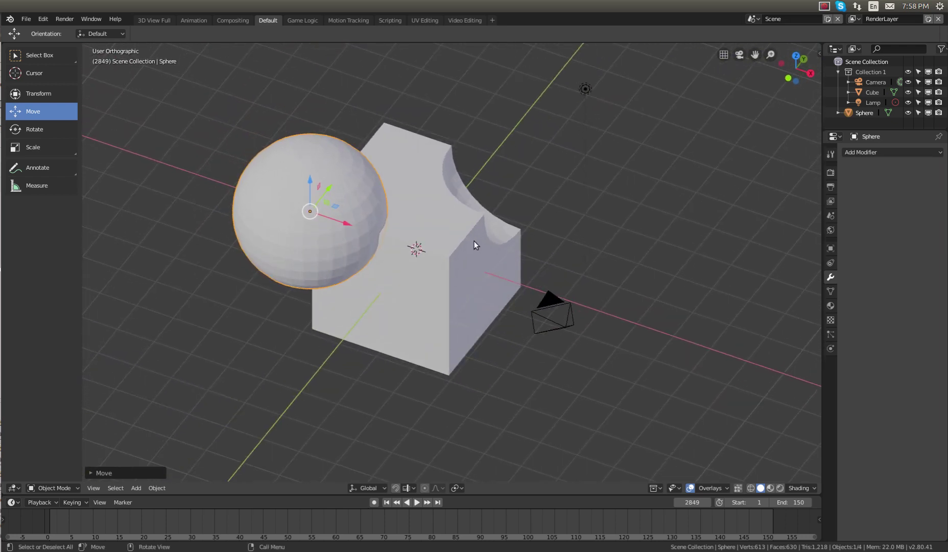
Select the cube and add another Boolean modifier.
right_click(438, 229)
key(Escape)
click(457, 239)
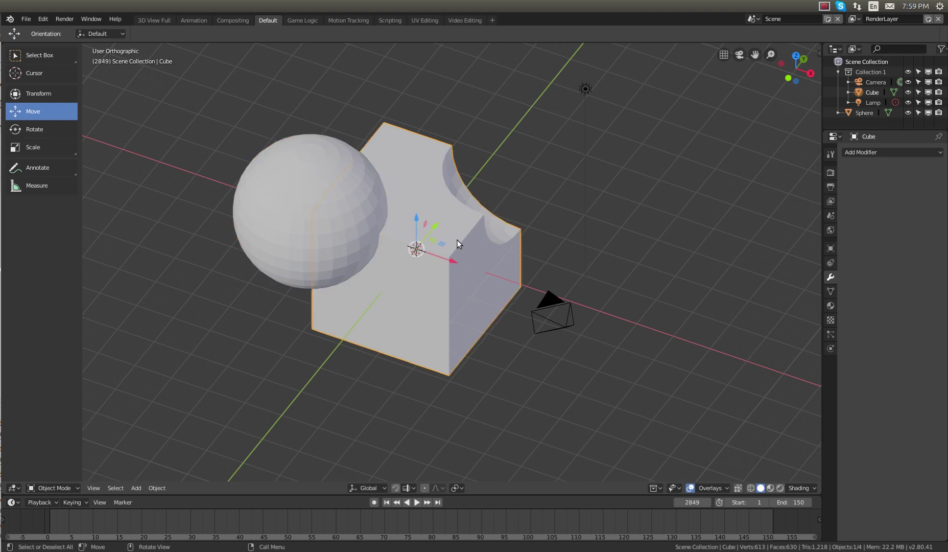
click(859, 151)
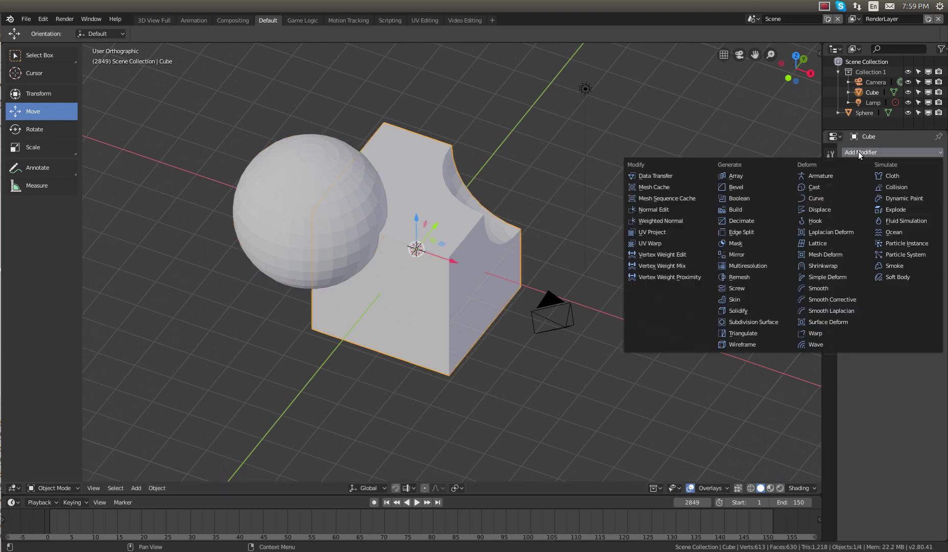
click(747, 200)
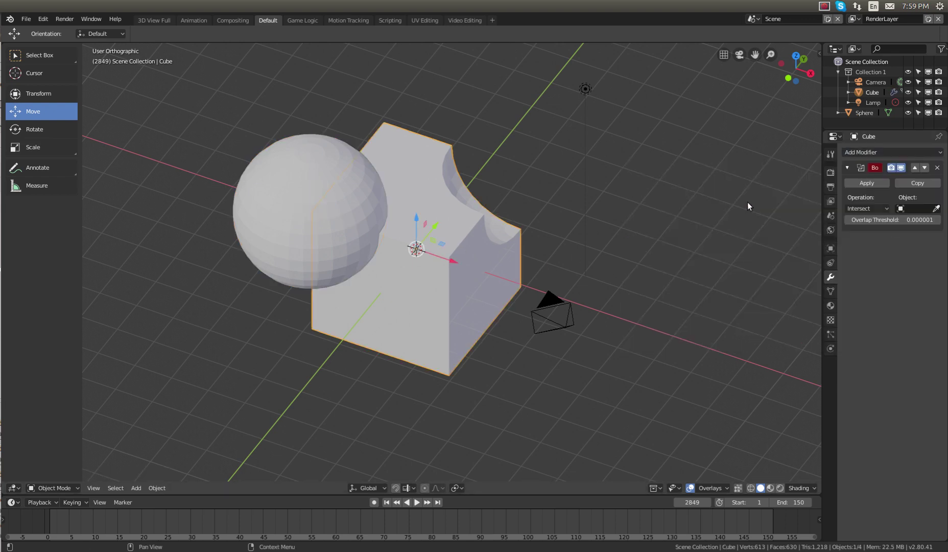
Apply an Intersect Boolean with the Sphere, then drag the resulting piece away.
click(936, 208)
click(336, 203)
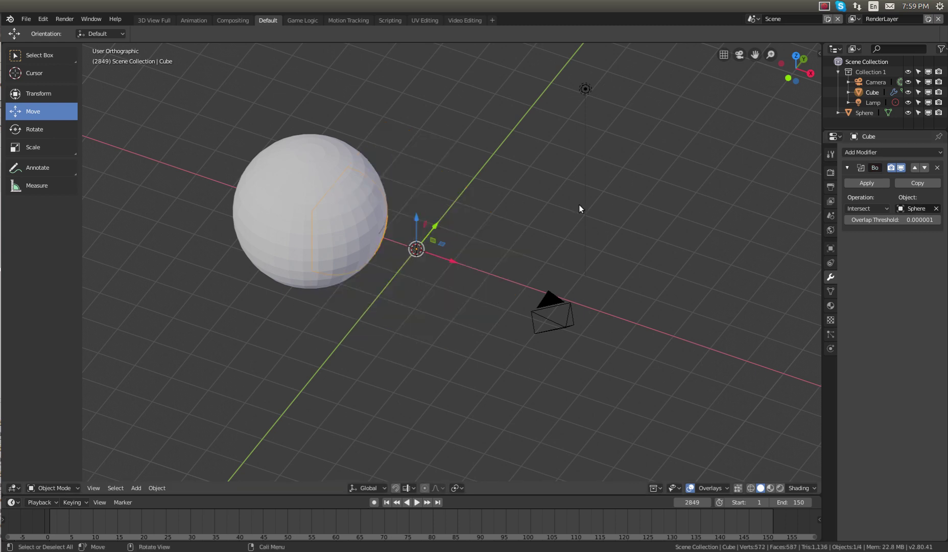
click(882, 184)
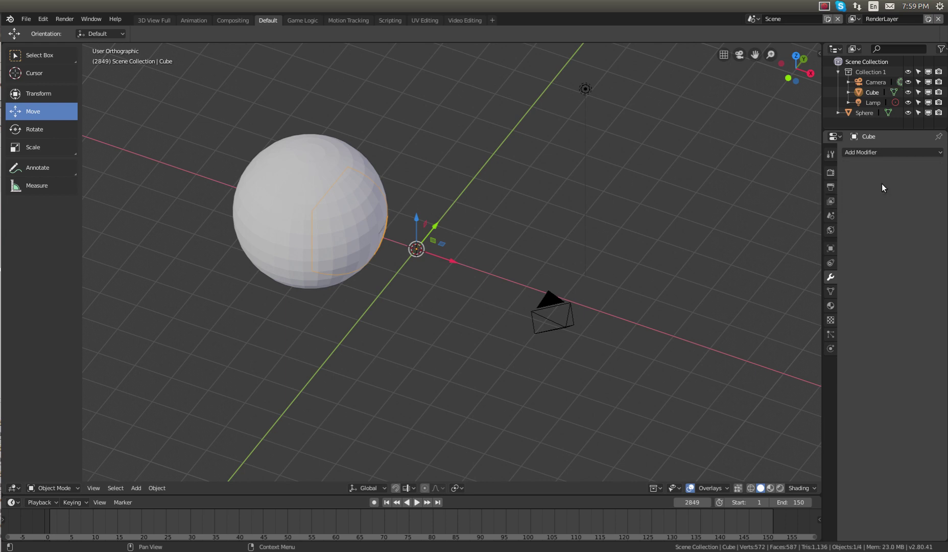
drag(435, 226, 503, 218)
middle_drag(503, 217, 528, 191)
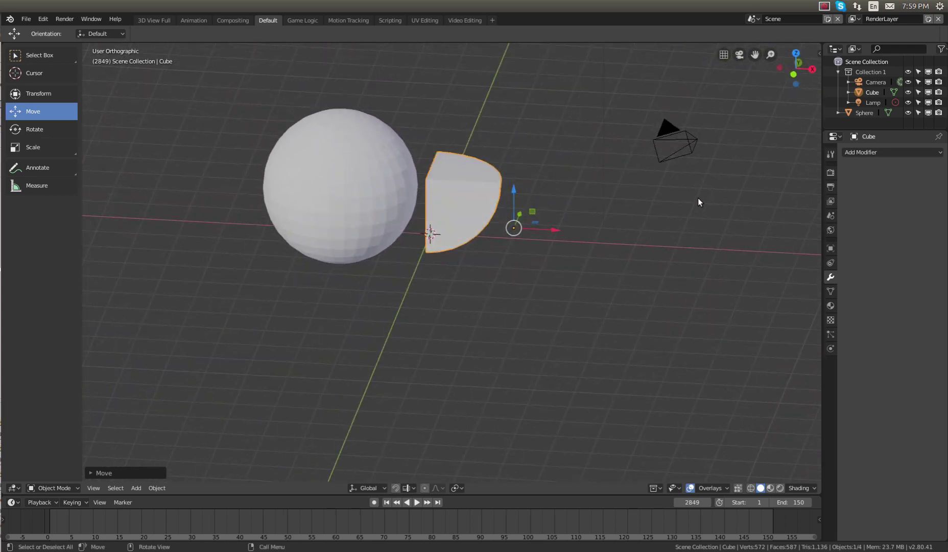
Undo the move and the applied Intersect, restoring the notched cube beside the whole sphere.
key(ctrl+z)
key(ctrl+z)
key(ctrl+z)
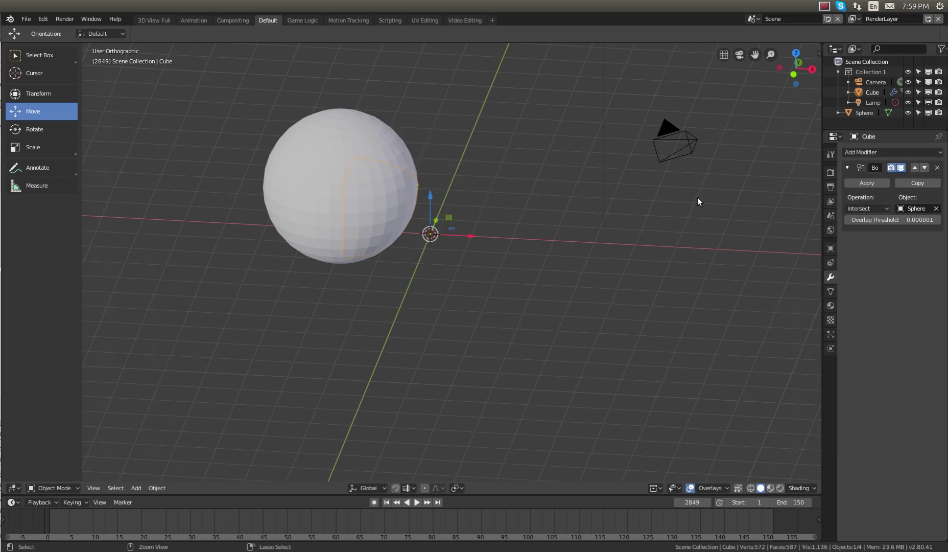
key(ctrl+z)
key(ctrl+z)
key(ctrl+z)
key(ctrl+z)
key(ctrl+z)
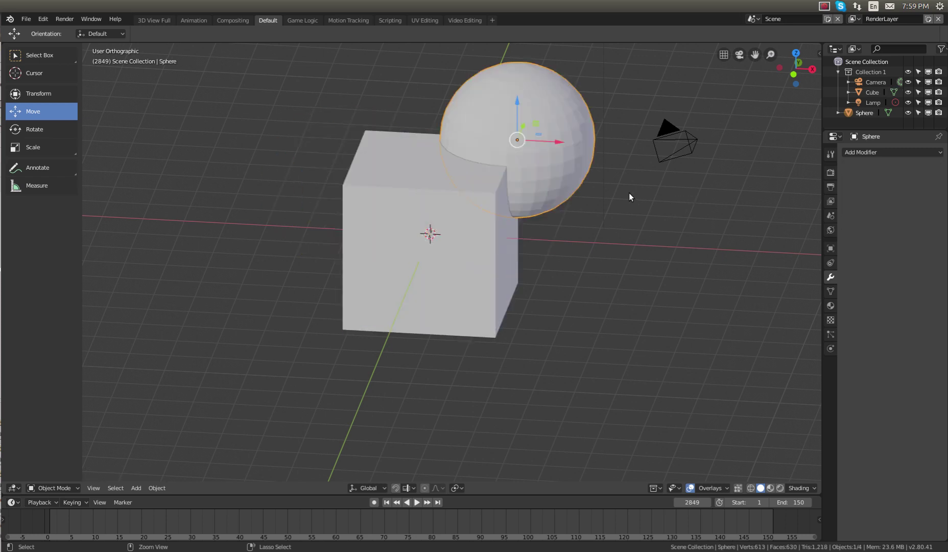
key(ctrl+shift+z)
key(ctrl+shift+z)
key(ctrl+shift+z)
key(ctrl+z)
key(ctrl+z)
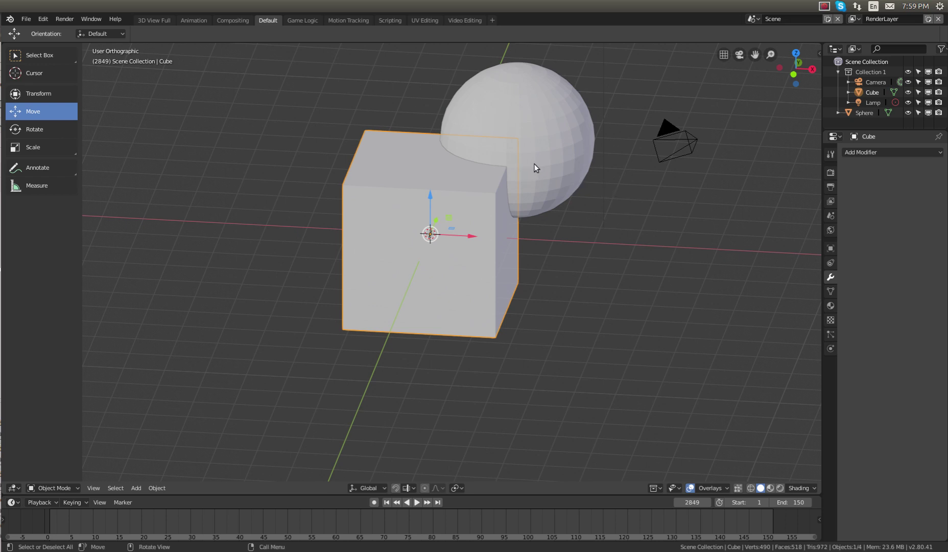
middle_drag(624, 198, 615, 216)
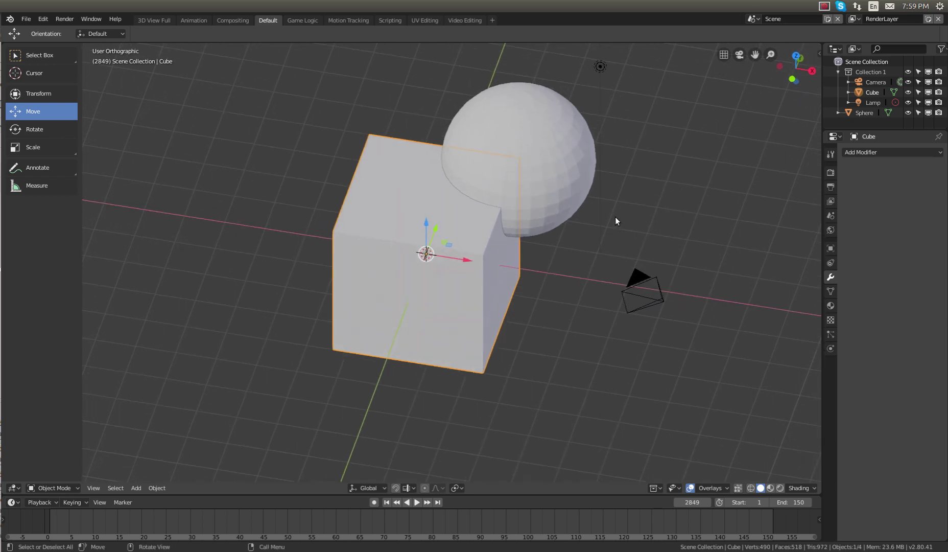
key(KP_5)
scroll(587, 200, down, 2)
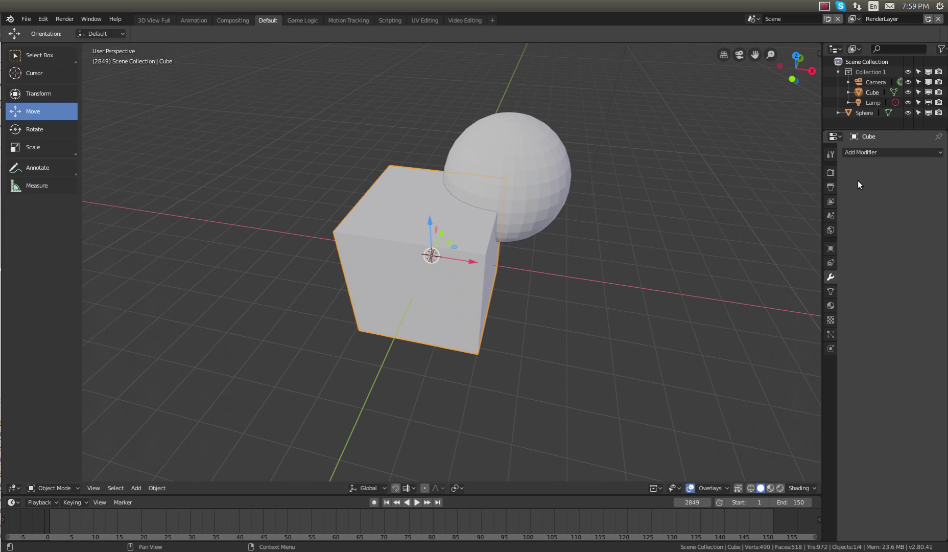
Give the sphere a Boolean modifier set to Union with the Cube as target, and apply it.
click(541, 173)
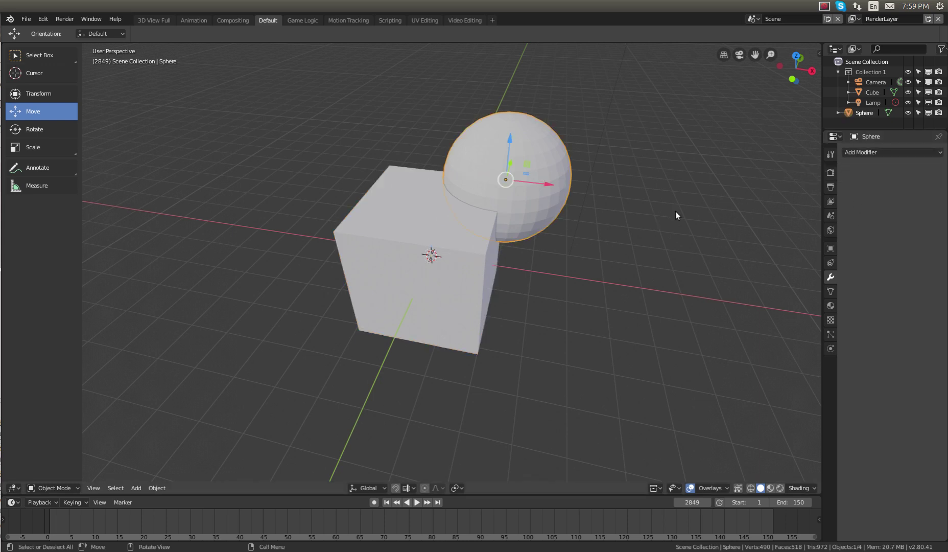
click(852, 154)
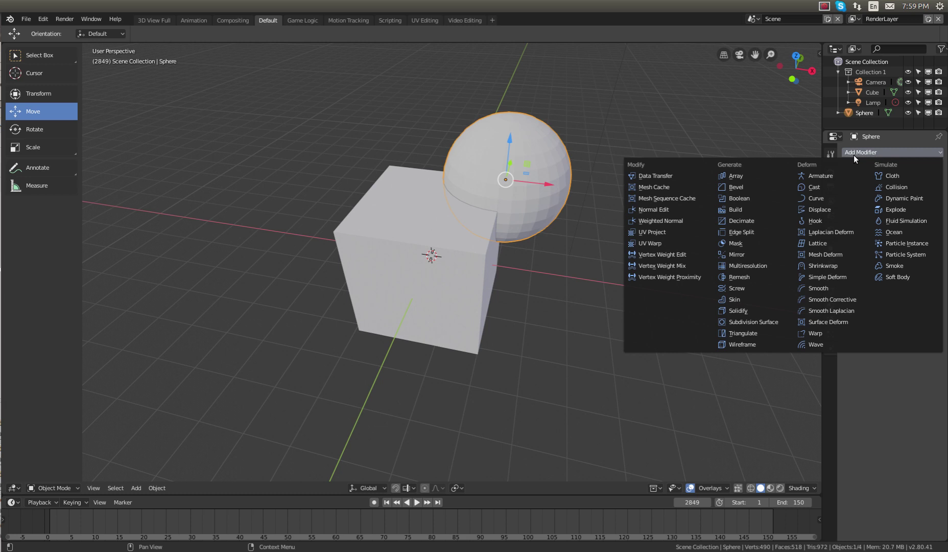
click(769, 199)
click(881, 205)
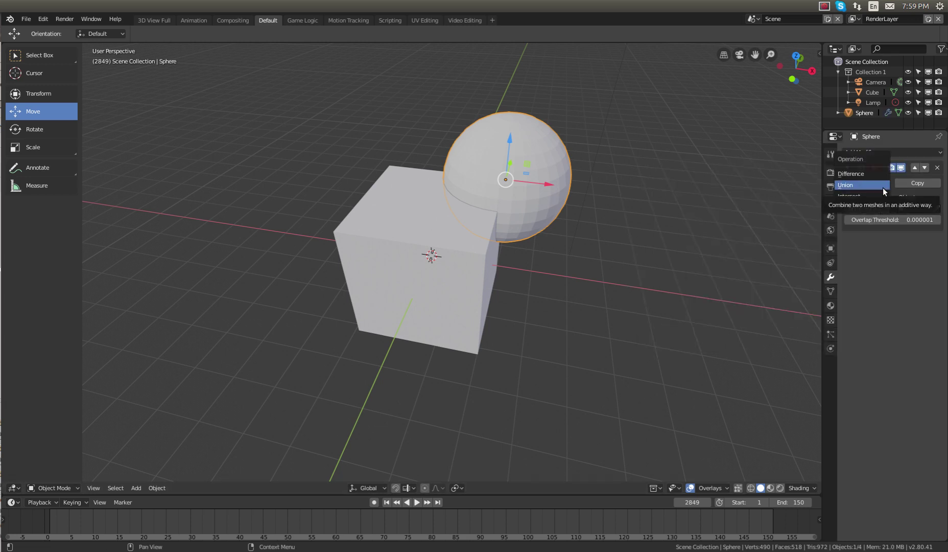
click(883, 187)
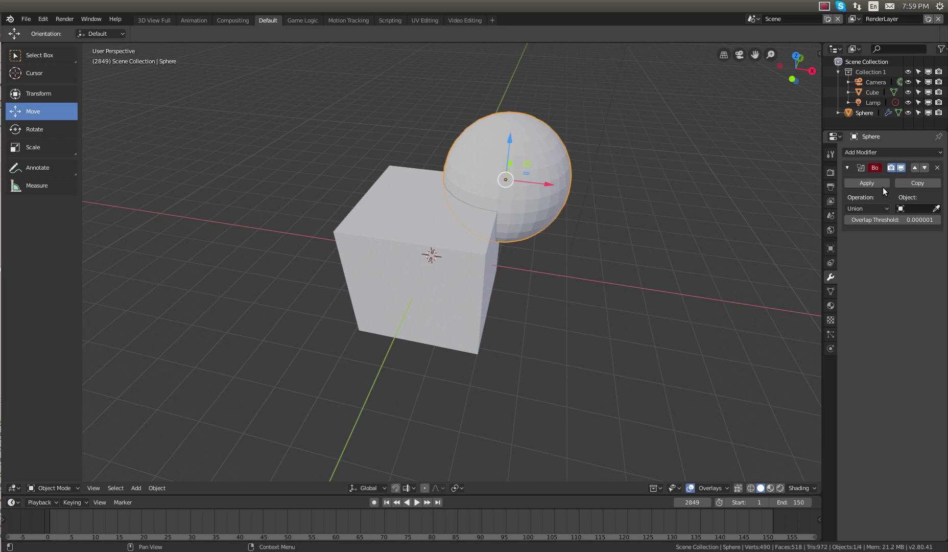
click(936, 208)
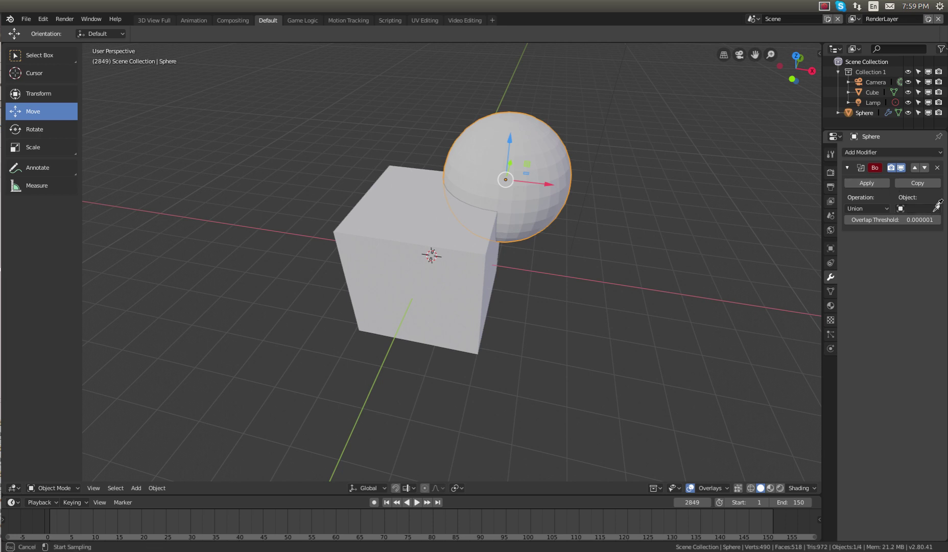
click(467, 244)
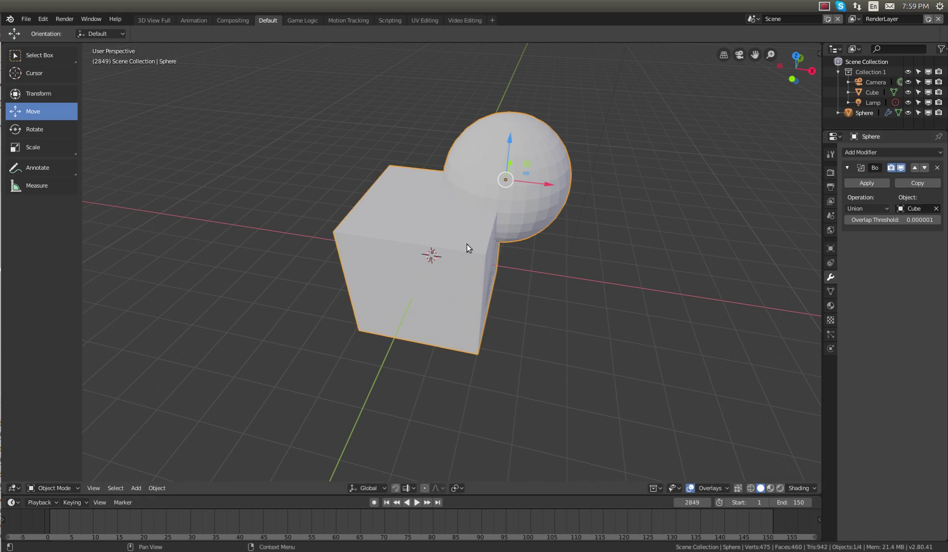
click(871, 182)
middle_drag(704, 210, 609, 248)
key(Tab)
key(Tab)
key(a)
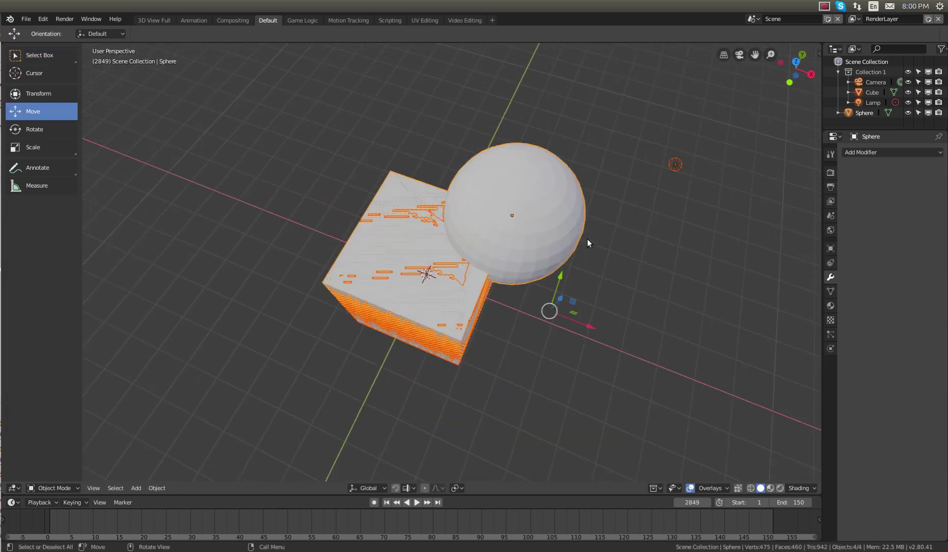
key(alt+a)
middle_drag(604, 201, 810, 189)
click(549, 185)
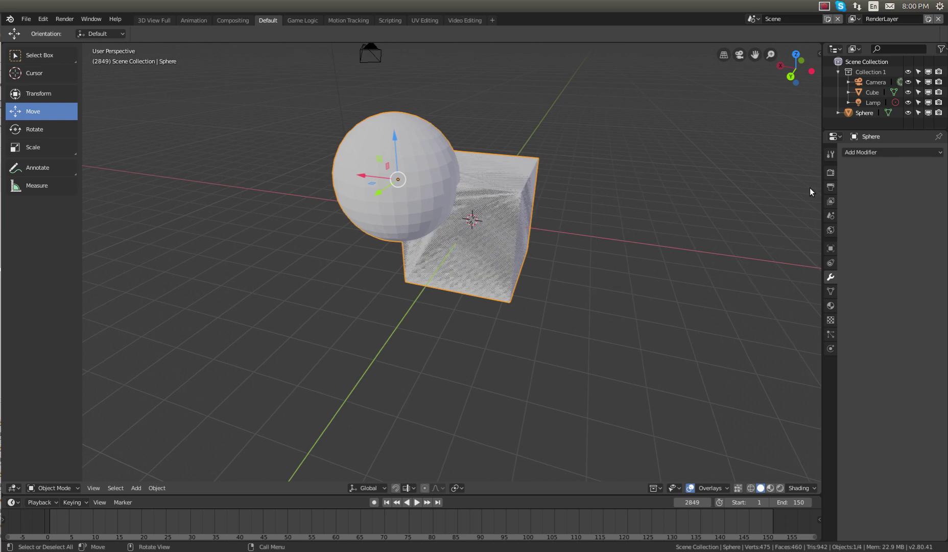